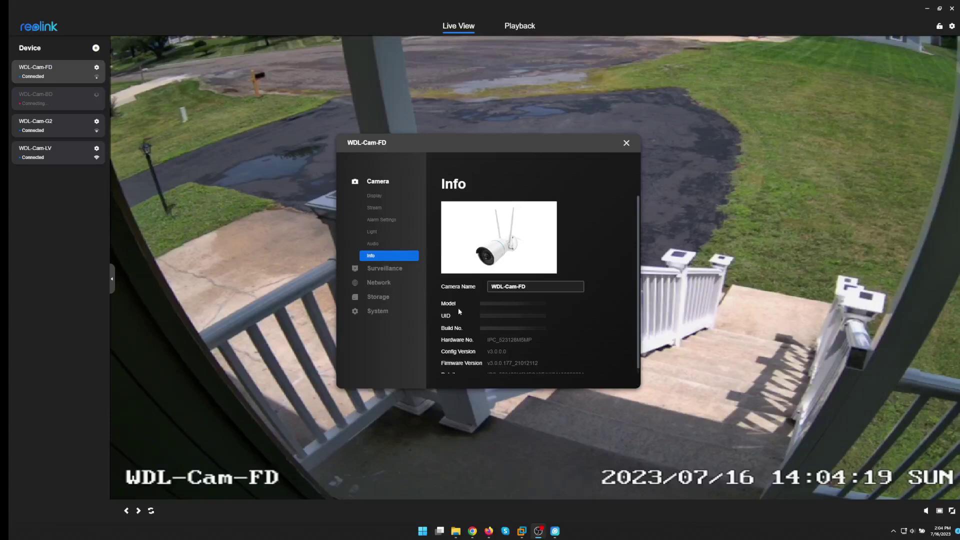
Step: Expand System in WDL-Cam-FD's settings and show its Maintenance page
left_click(369, 315)
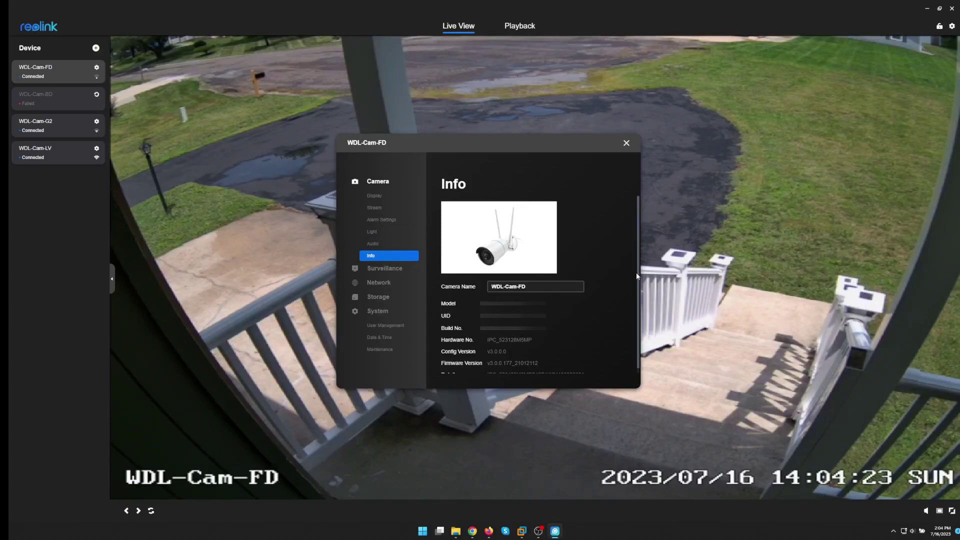
left_click_drag(636, 272, 638, 306)
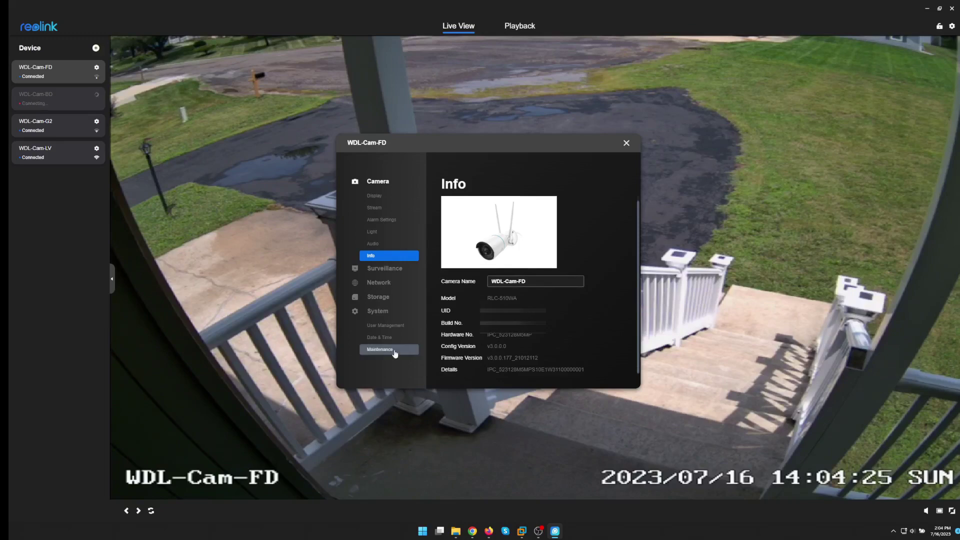
left_click(415, 350)
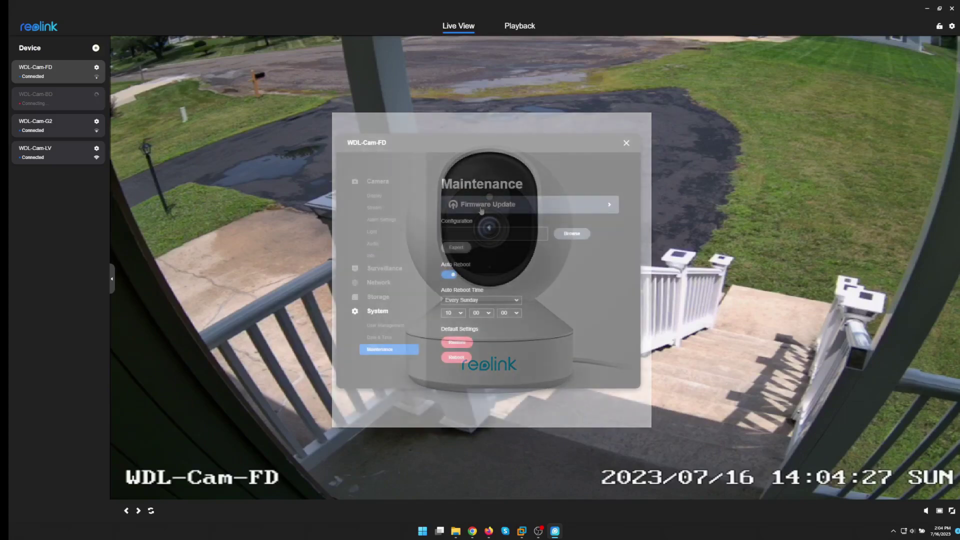
Step: Check online for newer WDL-Cam-FD firmware, confirming v3.0.0.177_21012112 is already current
left_click(482, 206)
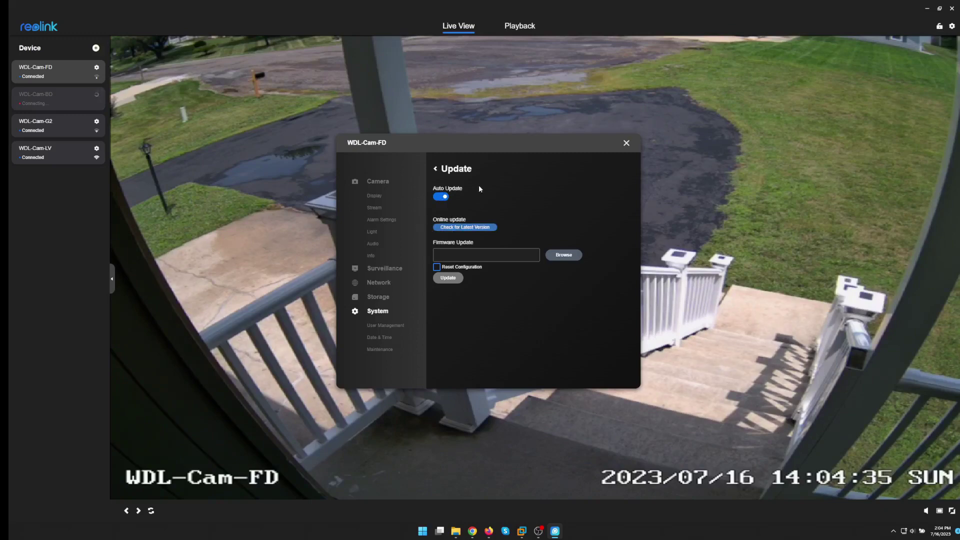
left_click(434, 227)
left_click(376, 255)
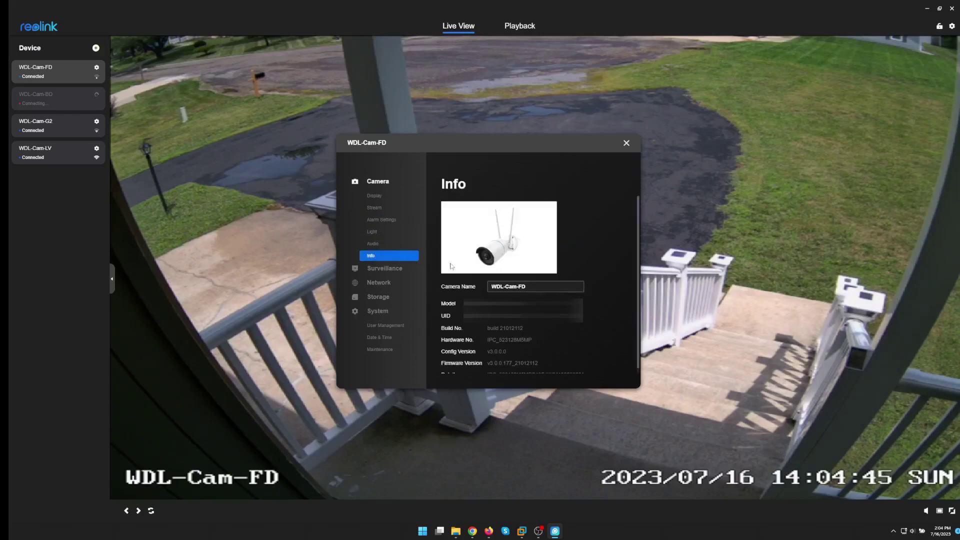
scroll(461, 331, "down", 1)
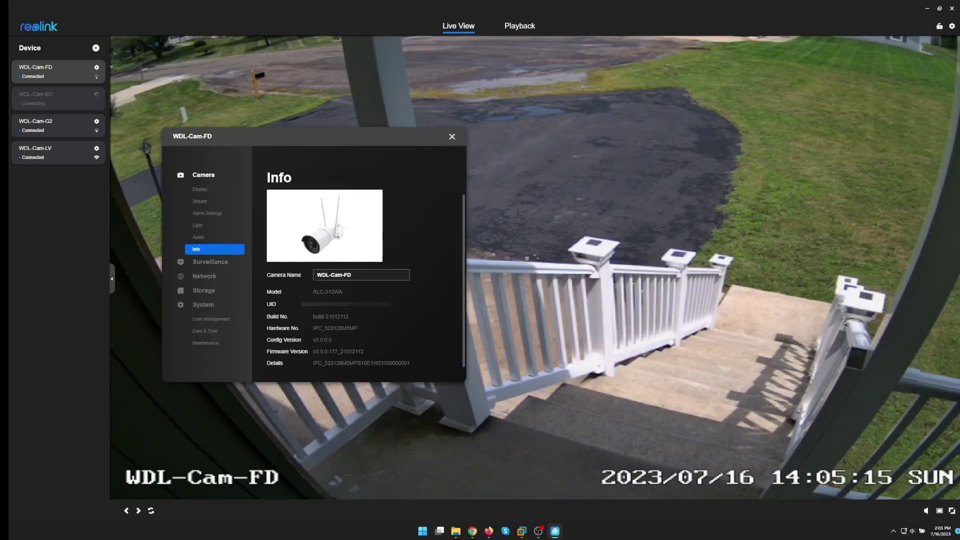
Step: Bring Firefox's Download Center, listing RLC-510WA firmware v3.10.764_21121712, fully into view
key("alt+Tab")
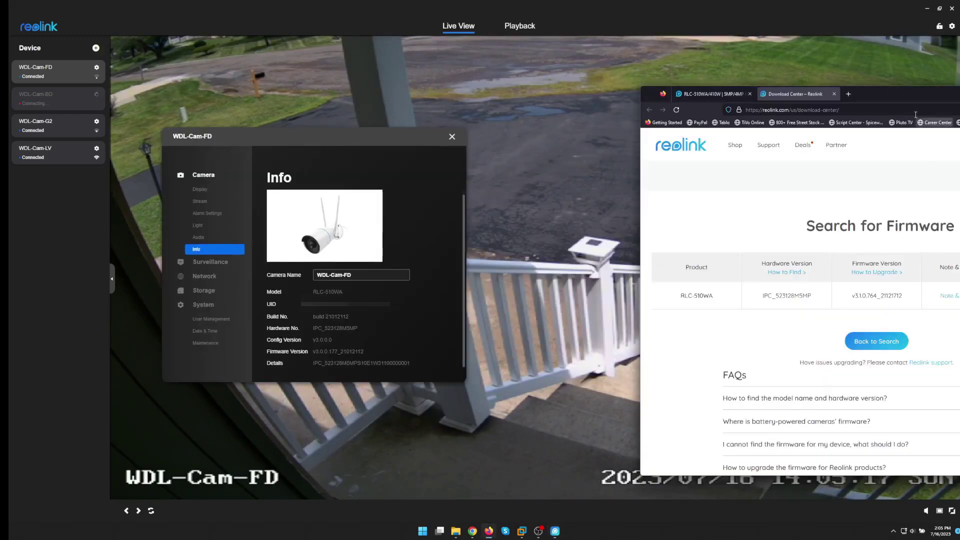
left_click_drag(913, 94, 760, 76)
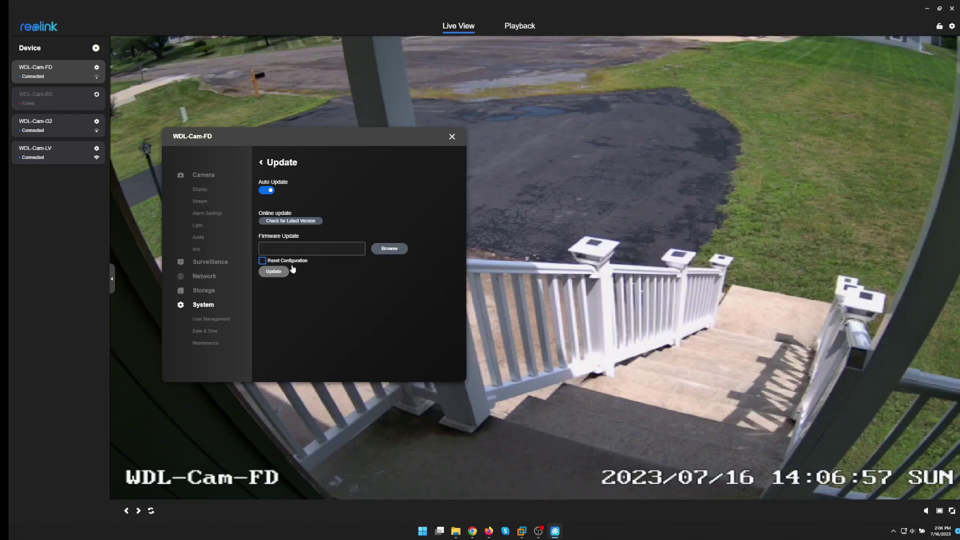
Step: Load IPC_523128M5MP.764_21121712 .pak from the RLC_510WA_21121712 folder as WDL-Cam-FD's firmware
left_click(390, 249)
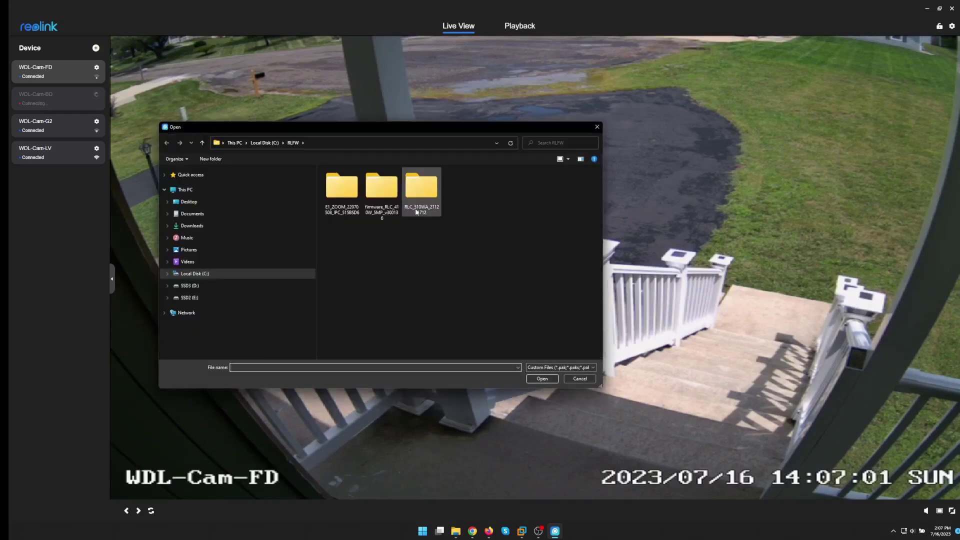
double_click(425, 194)
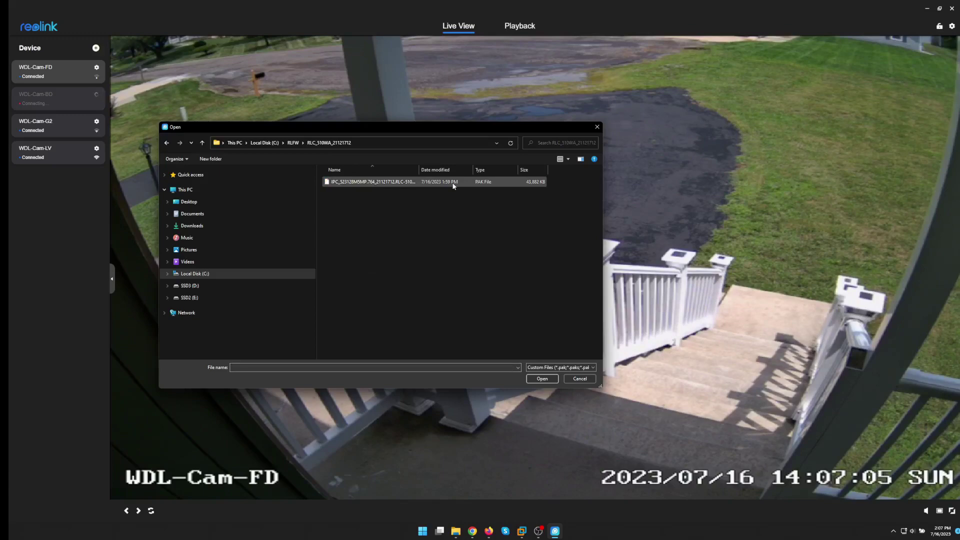
left_click(354, 183)
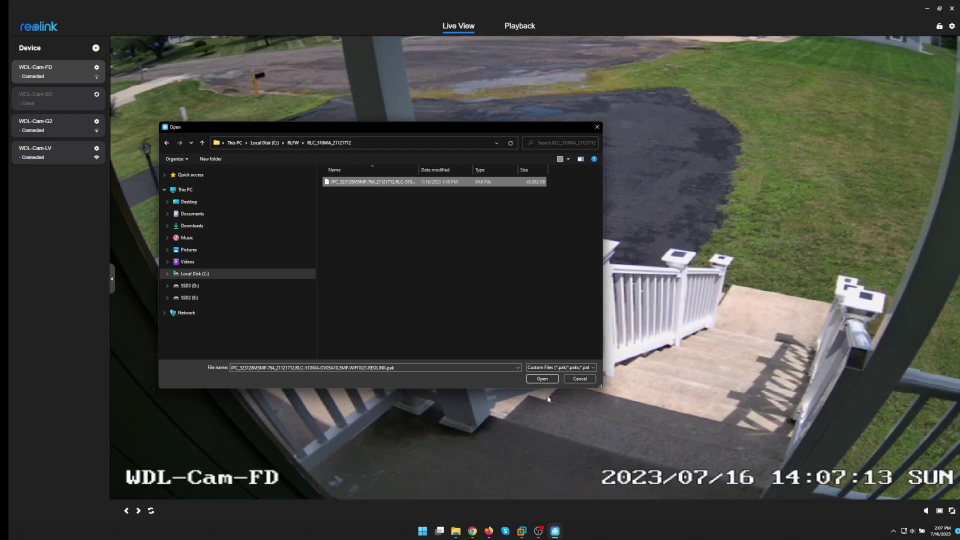
left_click(543, 379)
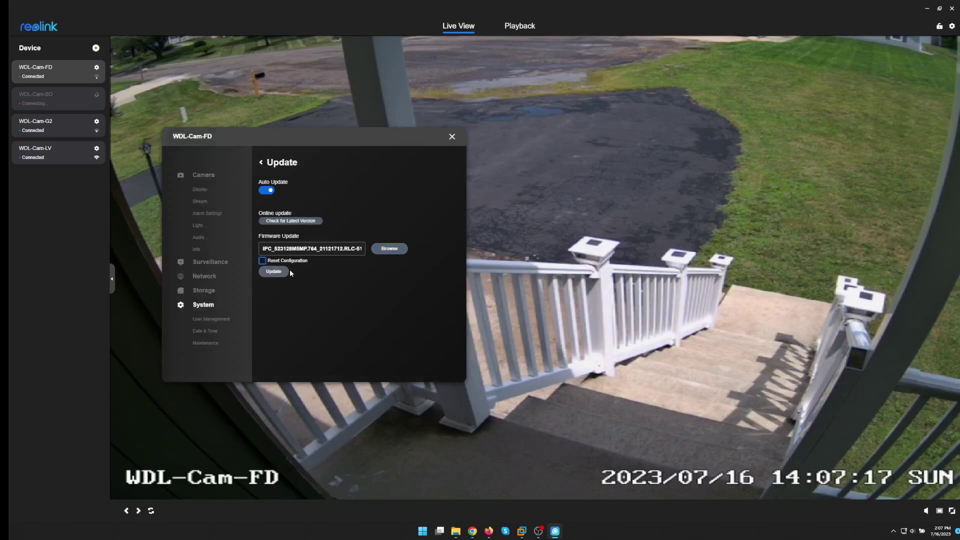
Step: Upload the RLC-510WA firmware to WDL-Cam-FD until it reports Update completed
left_click(274, 272)
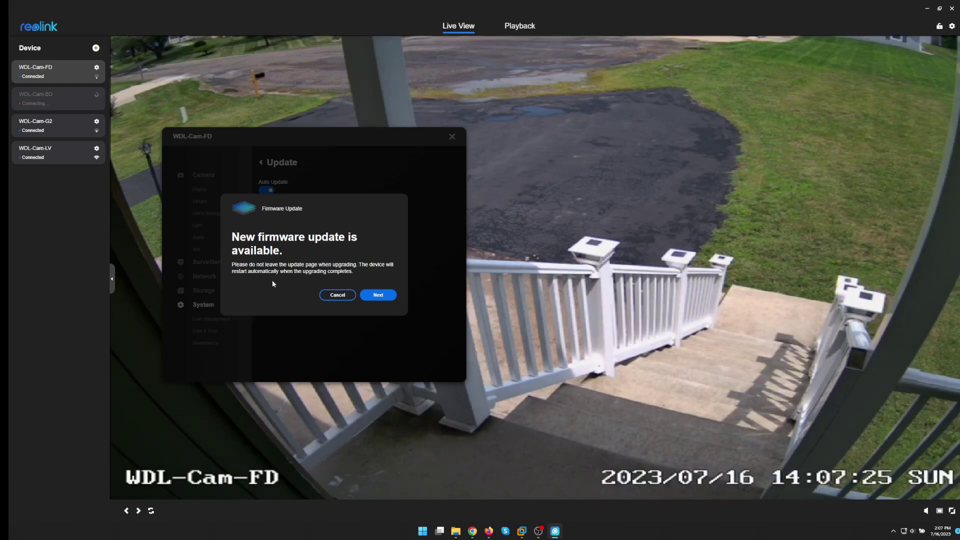
left_click(376, 295)
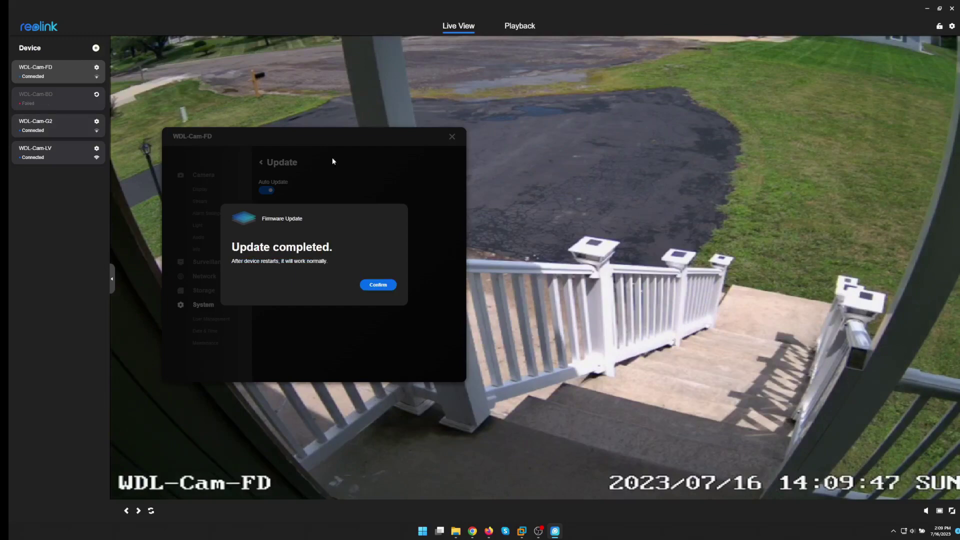
Step: Dismiss the finished update, note WDL-Cam-LV's E1 Zoom model, and open Firefox's product list
left_click(381, 285)
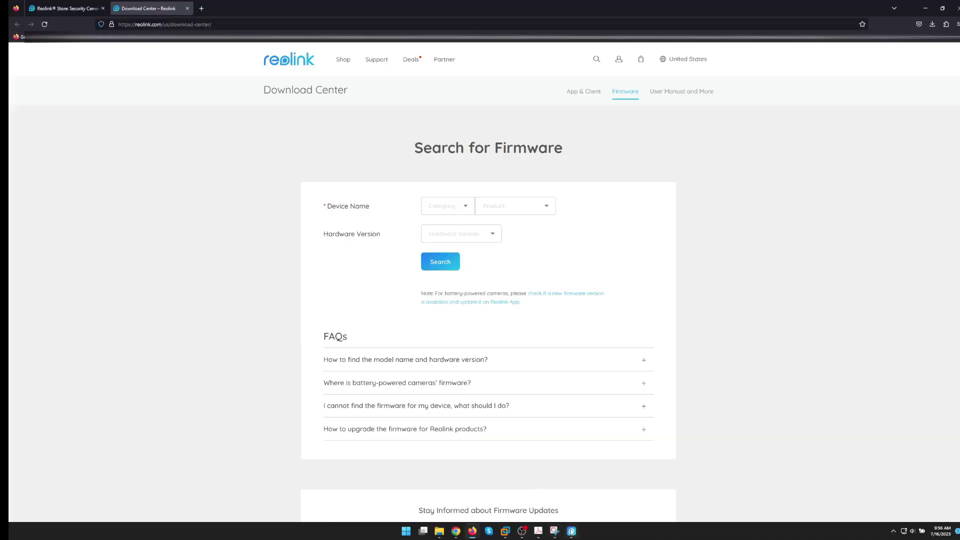
left_click(572, 531)
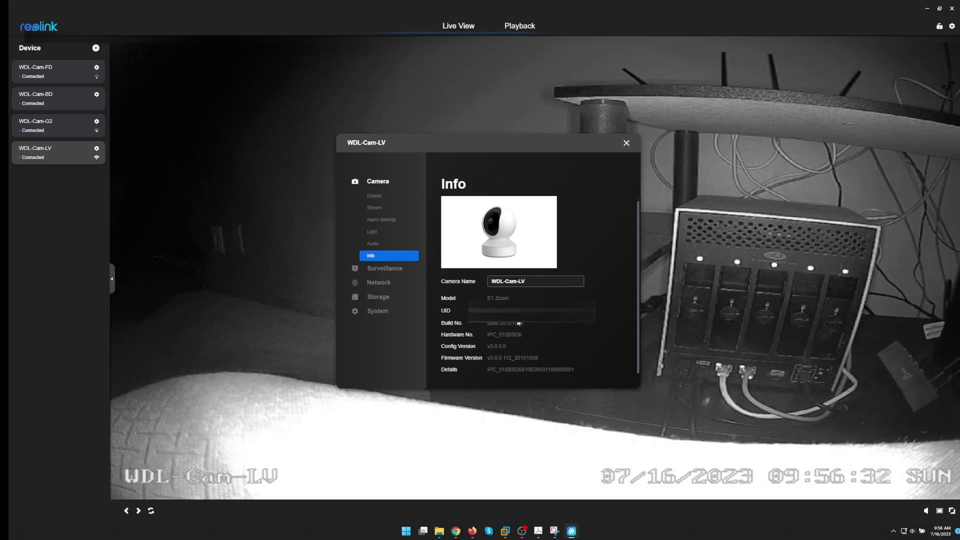
triple_click(488, 298)
left_click(472, 531)
left_click(505, 206)
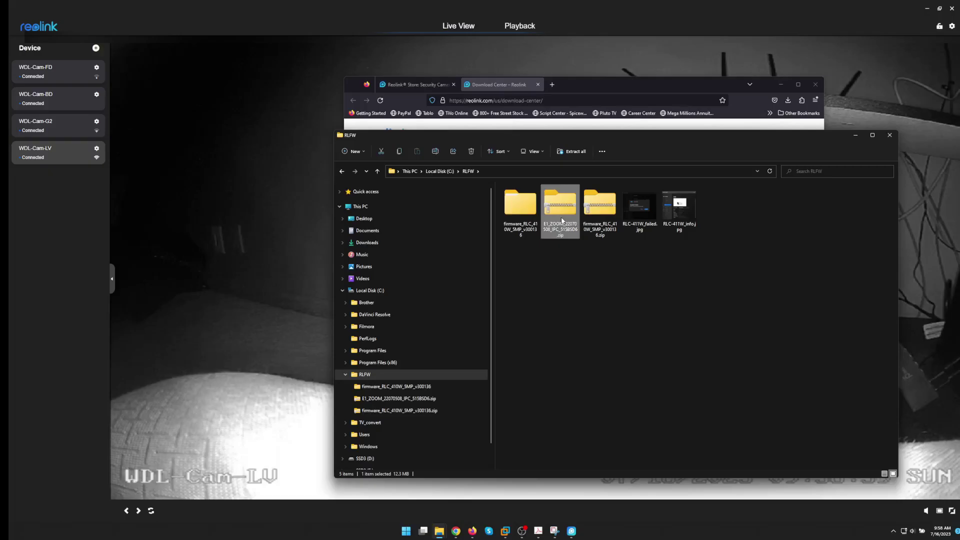
Step: Extract the E1_ZOOM_22070508 zip into its own folder in RLFW, then begin renaming the zip
right_click(561, 221)
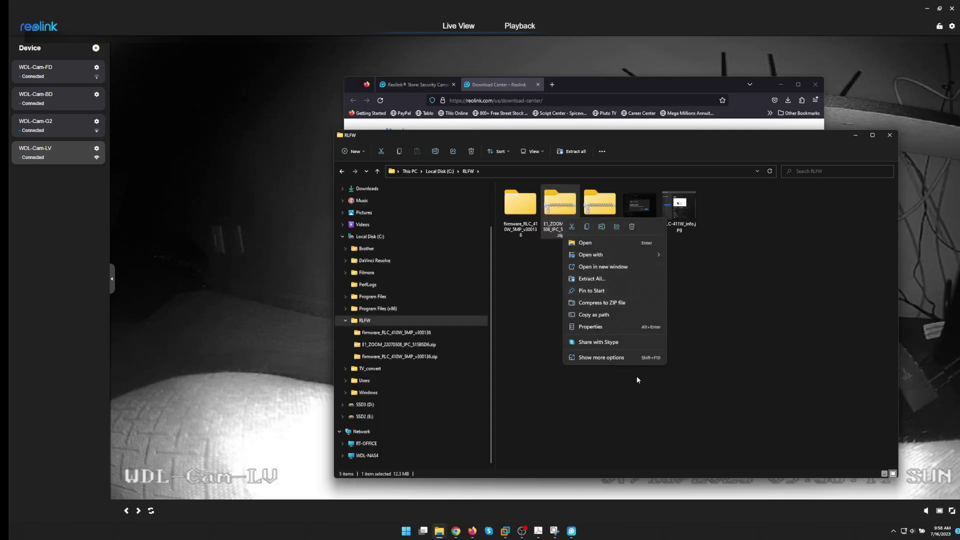
left_click(613, 279)
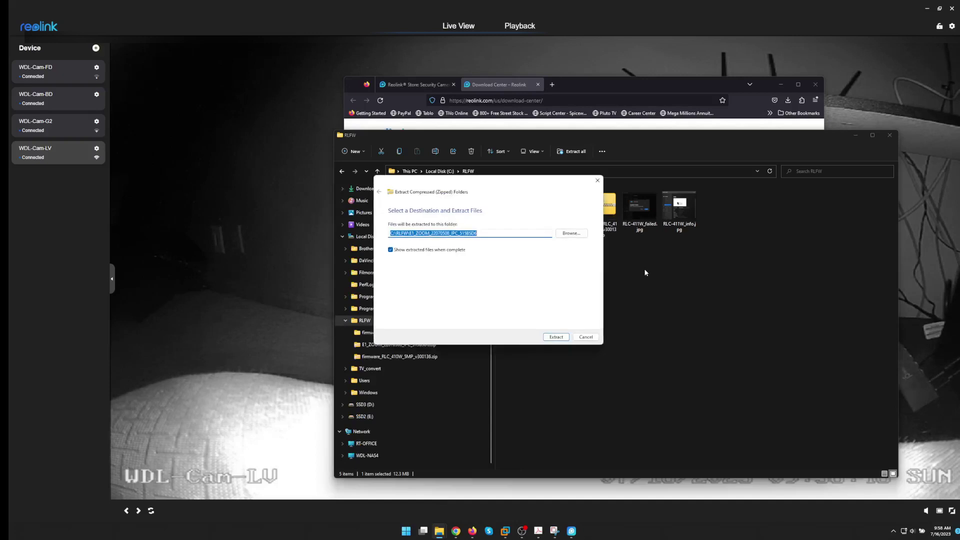
left_click(556, 337)
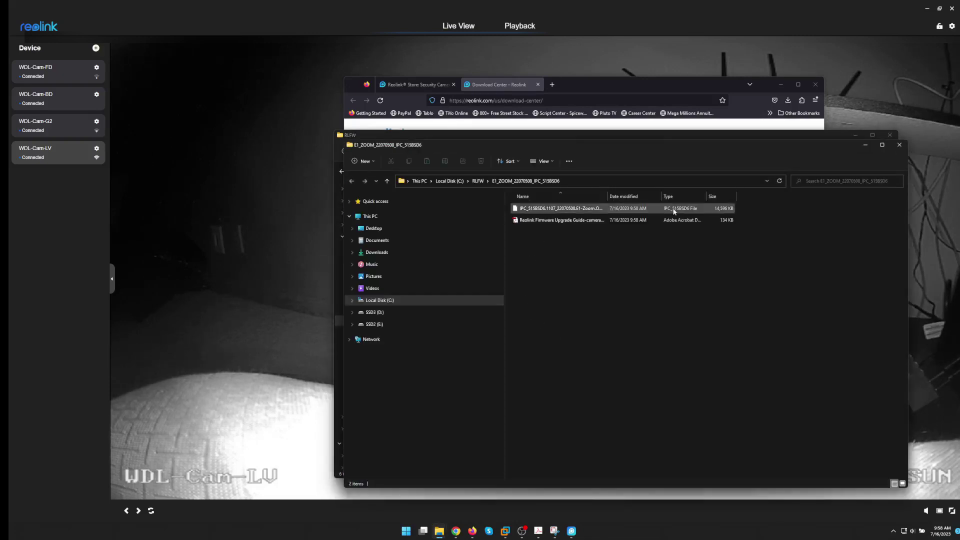
left_click(899, 146)
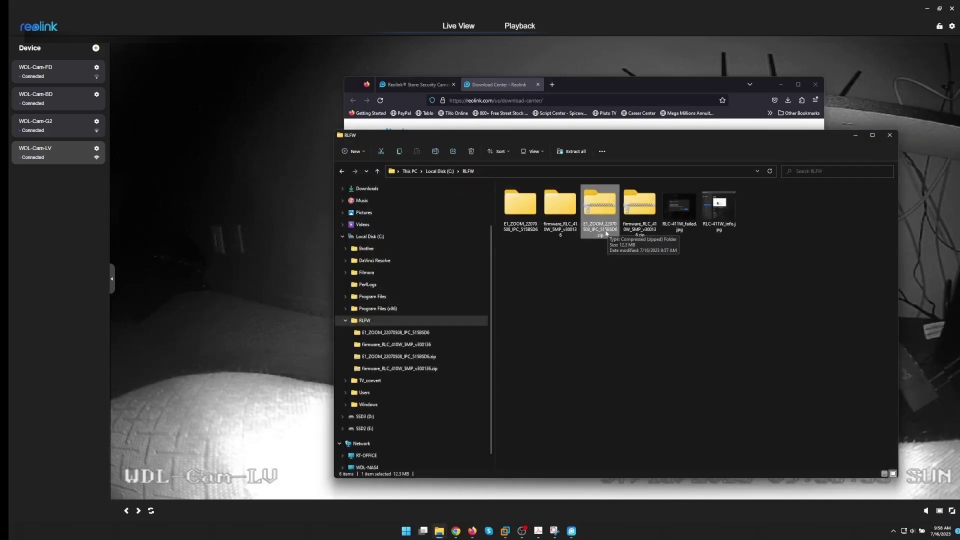
key("F2")
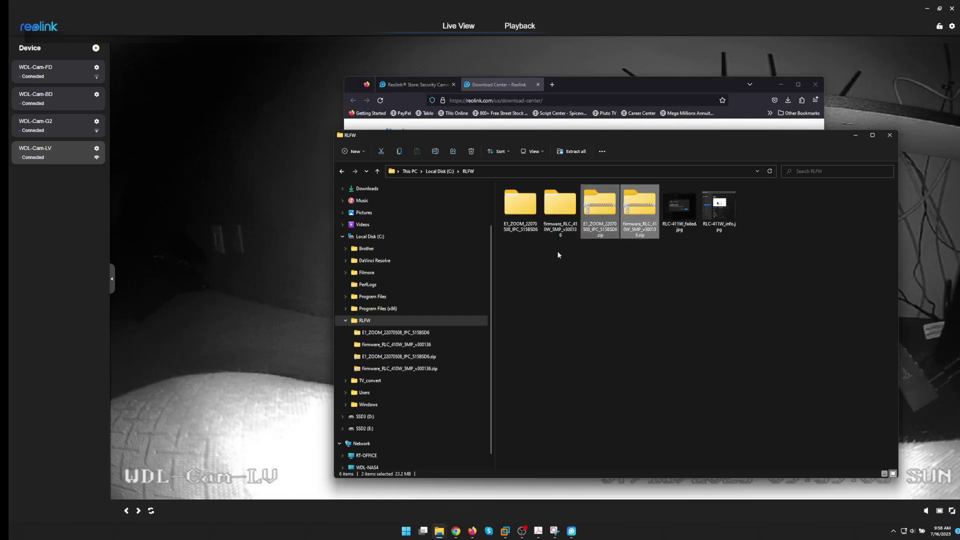
Step: Load IPC_515BSD6.1107_22070508 from the E1_ZOOM_22070508_IPC_515BSD6 folder as WDL-Cam-LV's firmware
left_click(754, 305)
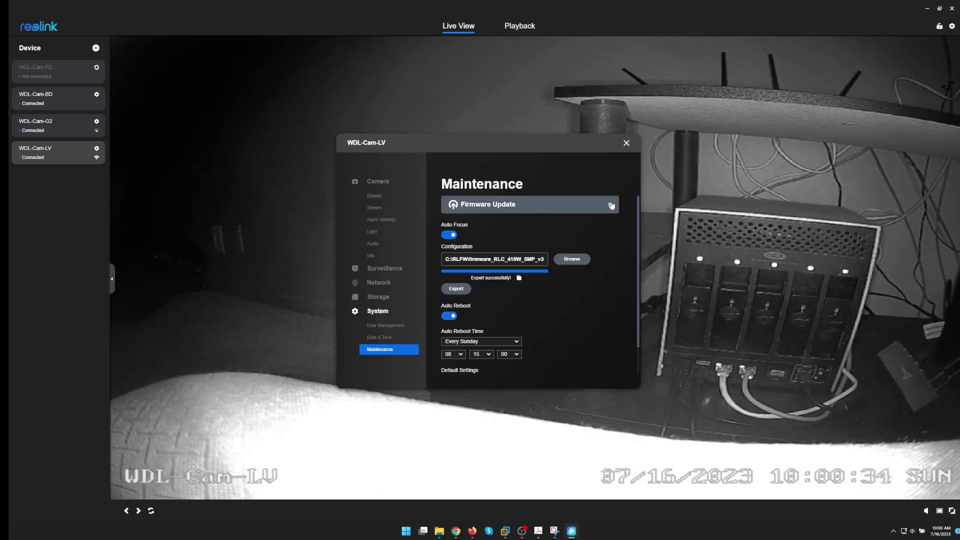
left_click(611, 205)
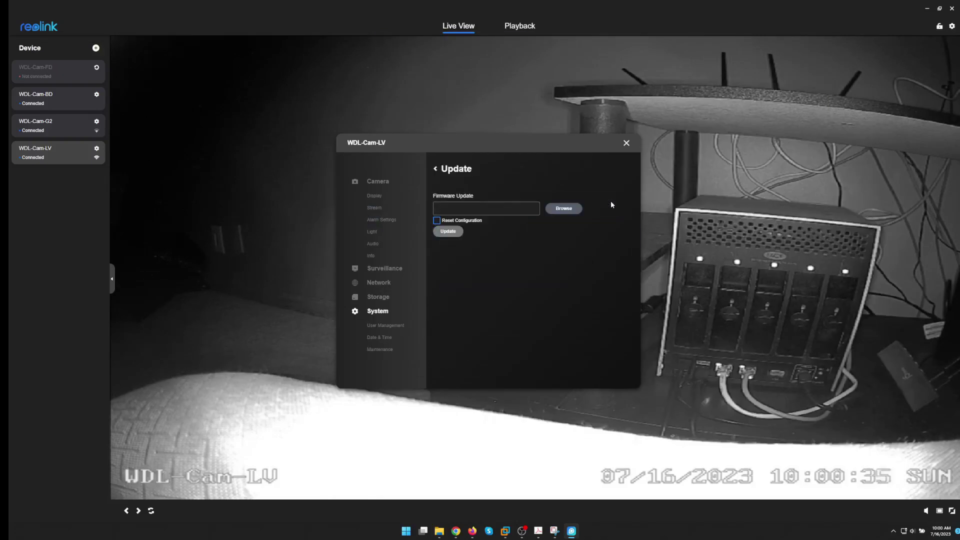
left_click(566, 209)
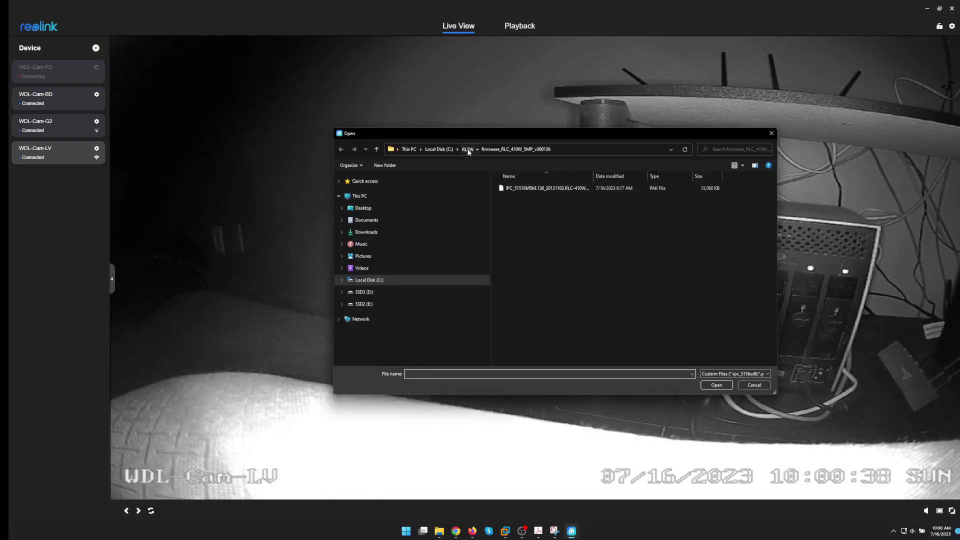
left_click(467, 150)
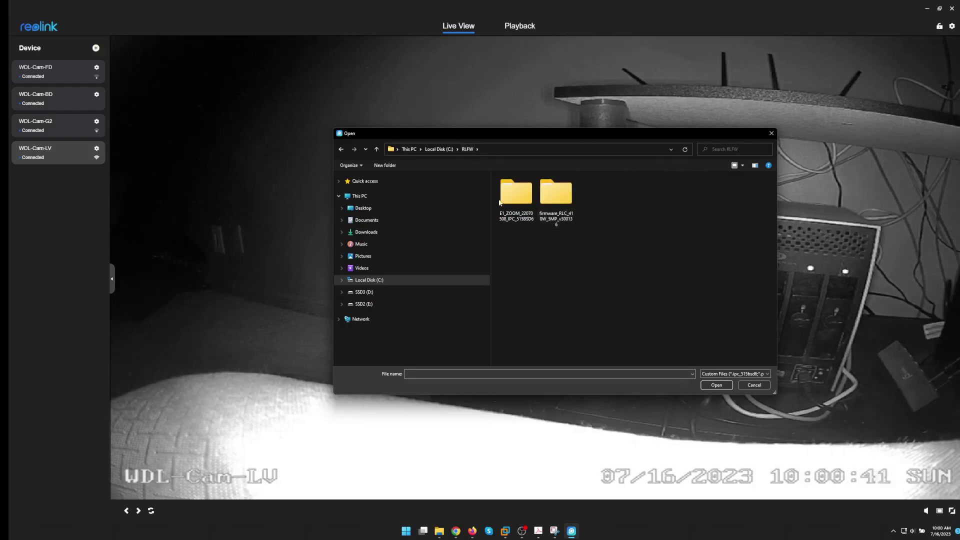
double_click(515, 202)
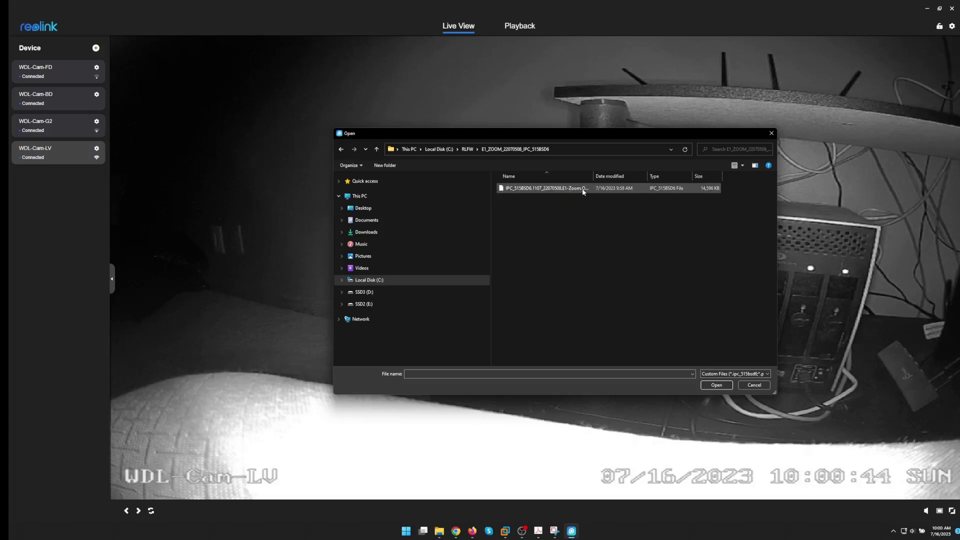
left_click(630, 191)
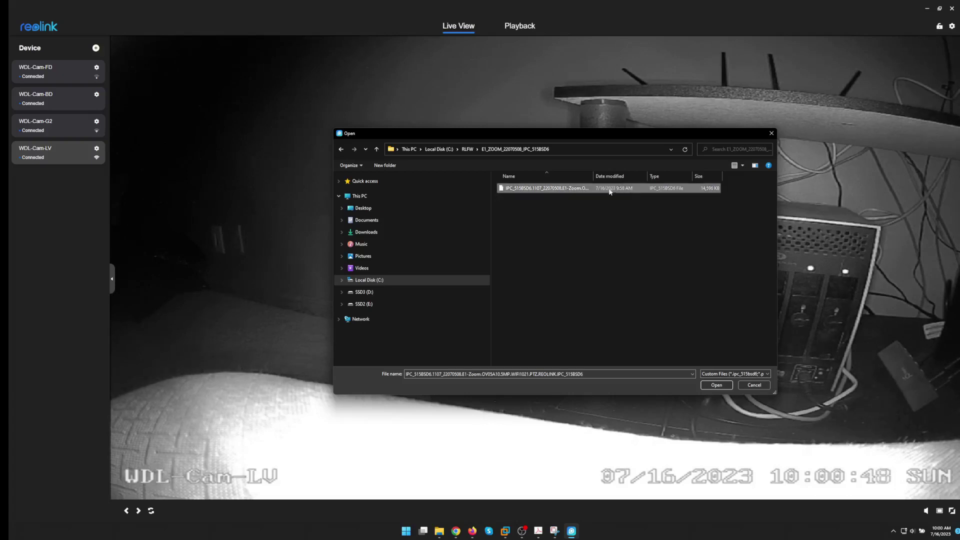
left_click(718, 384)
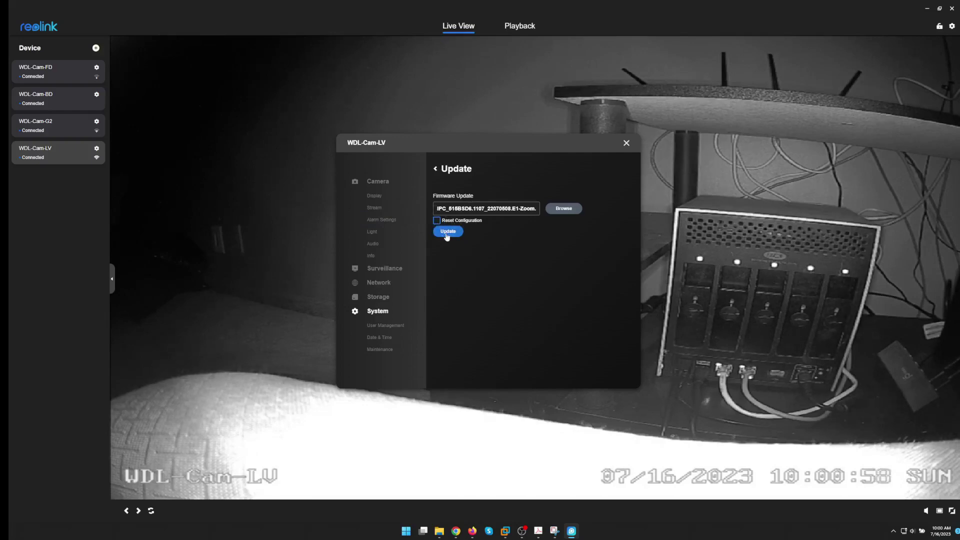
Step: Upload the E1 Zoom firmware to WDL-Cam-LV and dismiss the completion notice
left_click(447, 232)
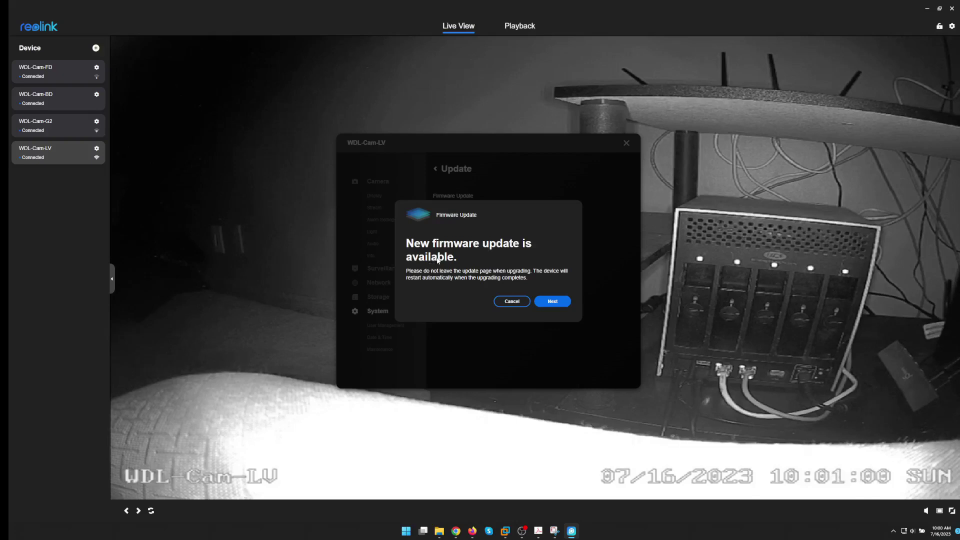
left_click(552, 301)
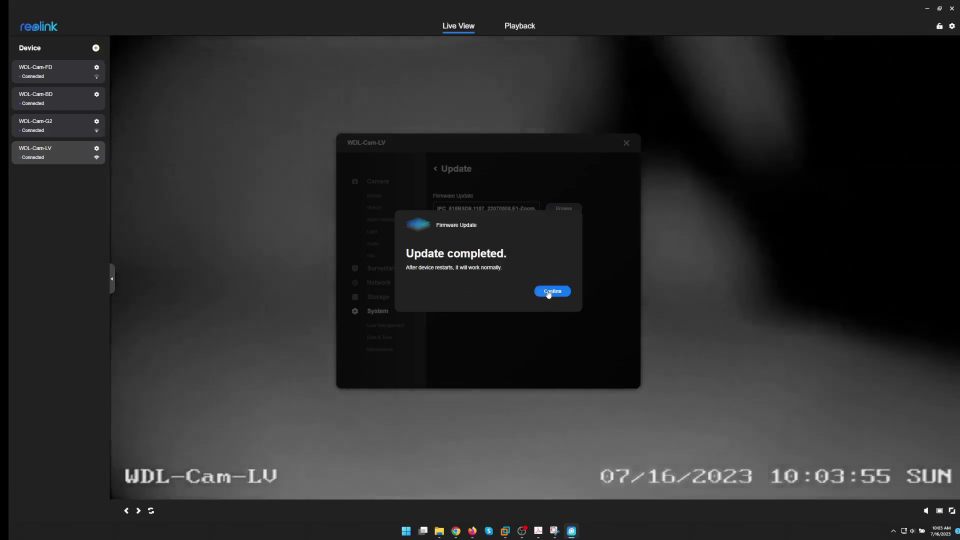
left_click(551, 290)
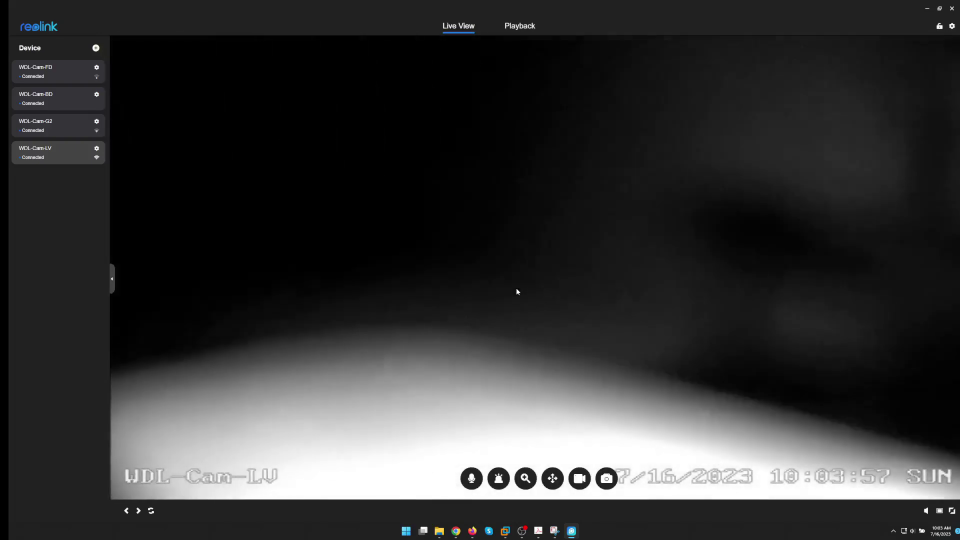